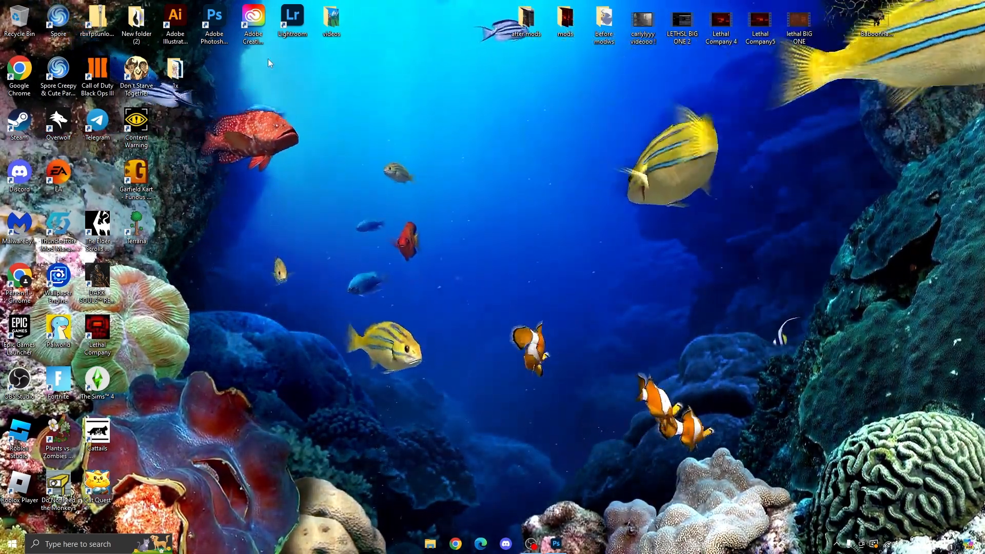
# - Open Photoshop, create a 3072 x 4080 px document from the Clipboard preset, and paste the cat photo into it
pyautogui.doubleClick(228, 9)
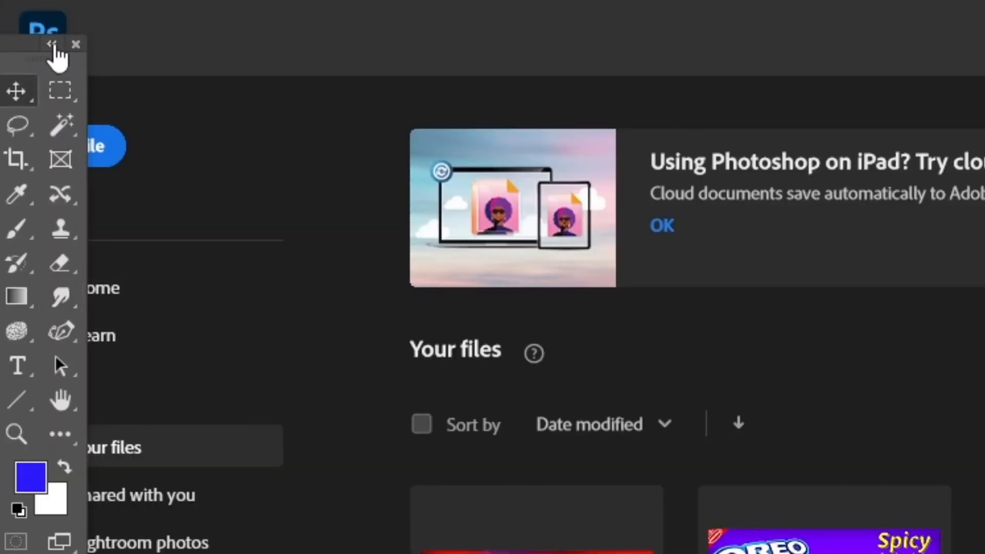
pyautogui.click(103, 147)
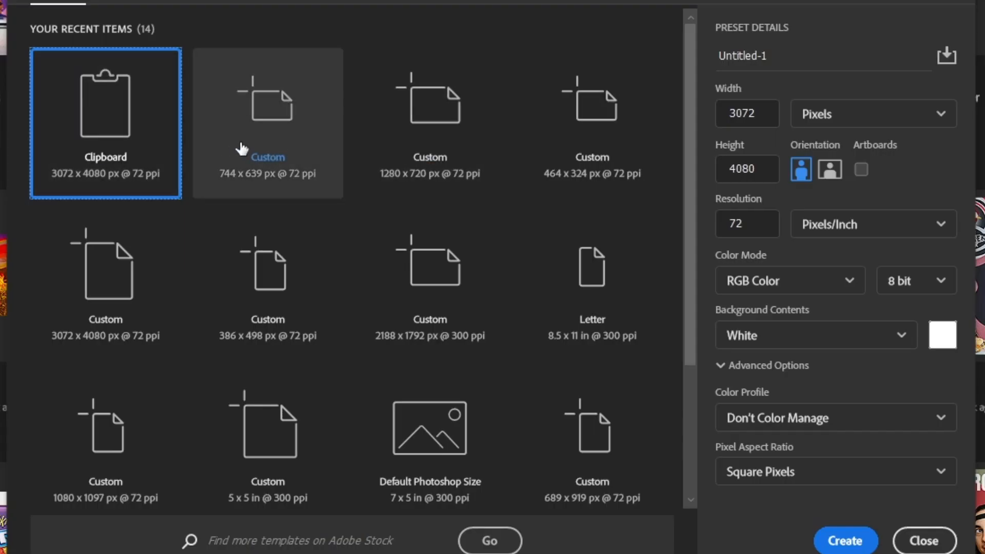
pyautogui.click(844, 539)
pyautogui.hotkey('ctrl', 'v')
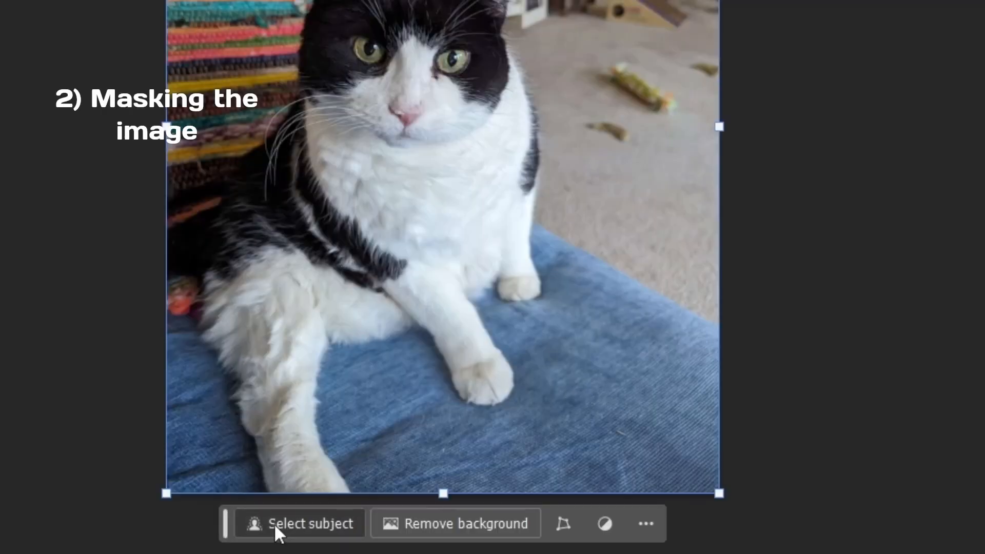
# - Mask the cat out of its background using an automatic subject selection, and open the mask in Select and Mask
pyautogui.click(277, 528)
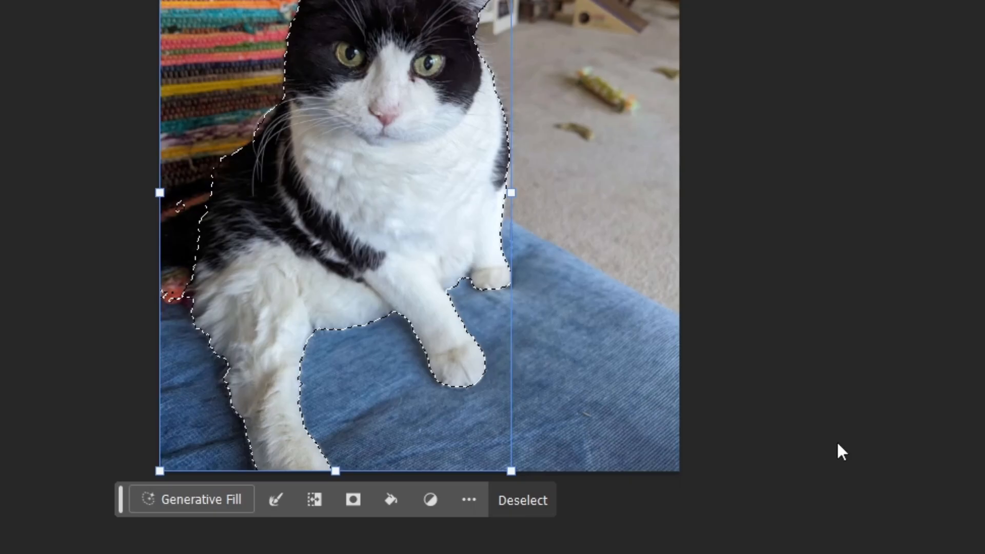
pyautogui.click(352, 499)
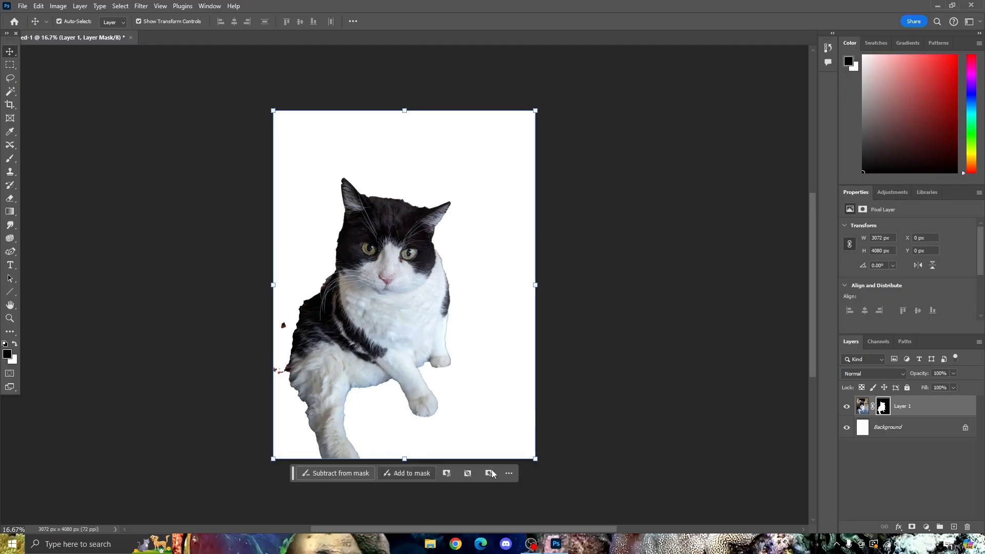
pyautogui.click(509, 473)
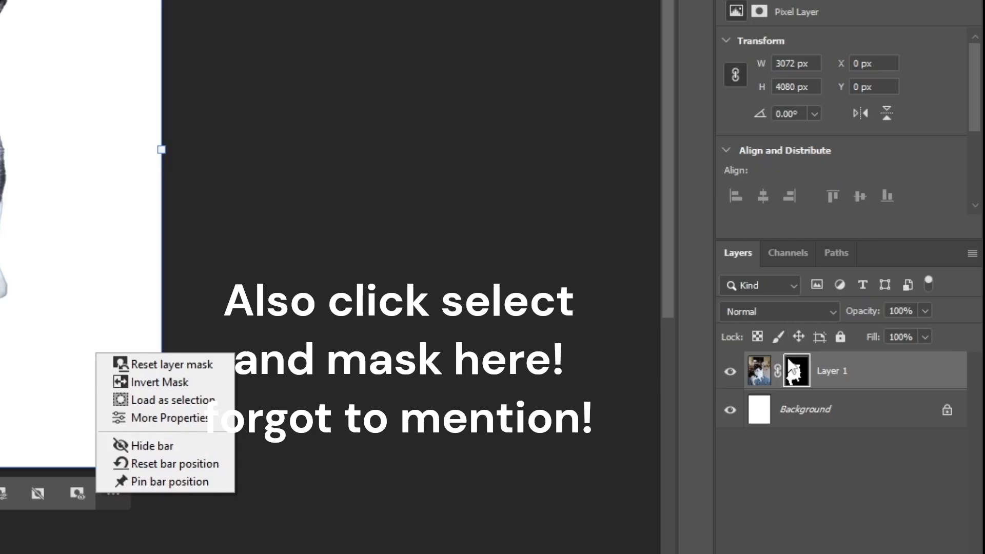
pyautogui.rightClick(883, 405)
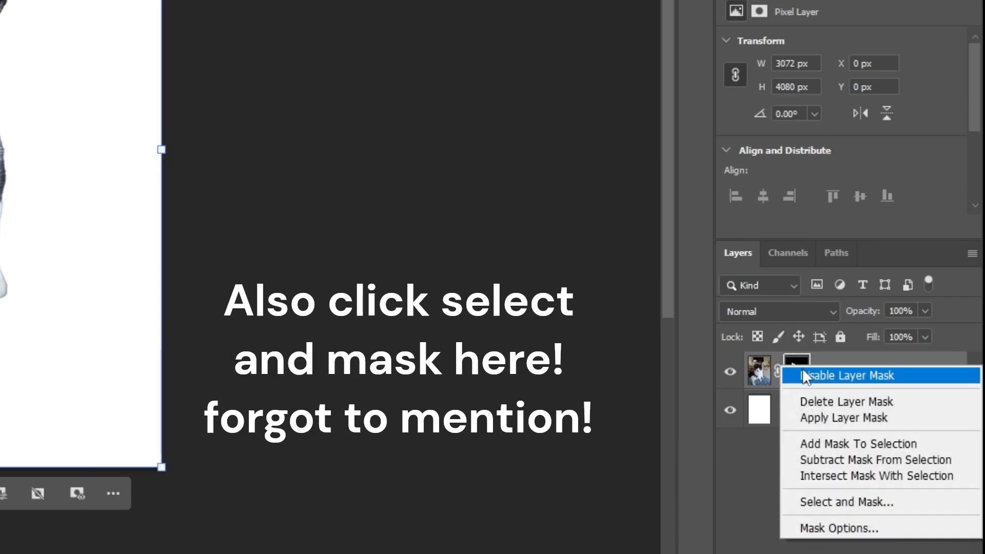
pyautogui.click(802, 499)
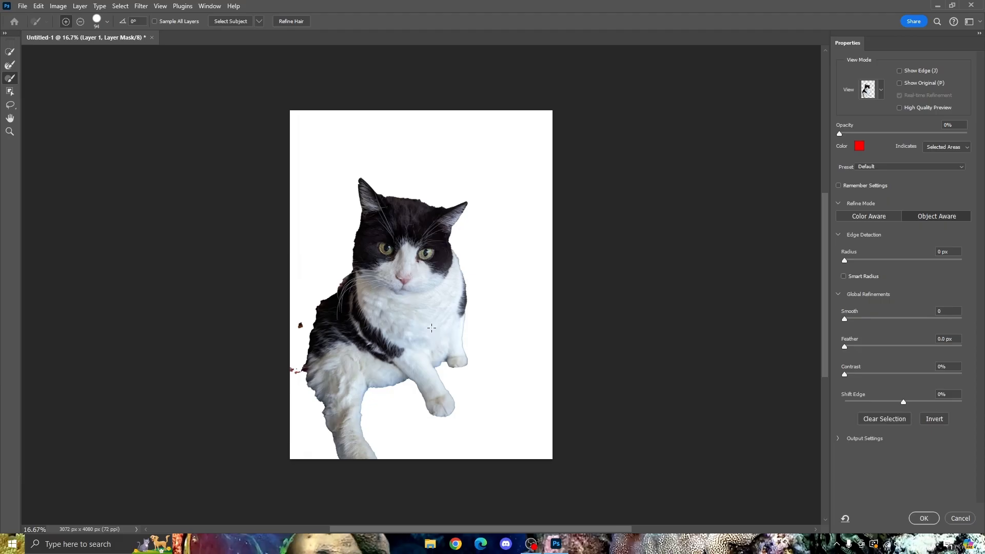
# - Paint the missing outer edge of the cat's back and hip into the mask with a 120 px brush
pyautogui.hotkey('ctrl', '+')
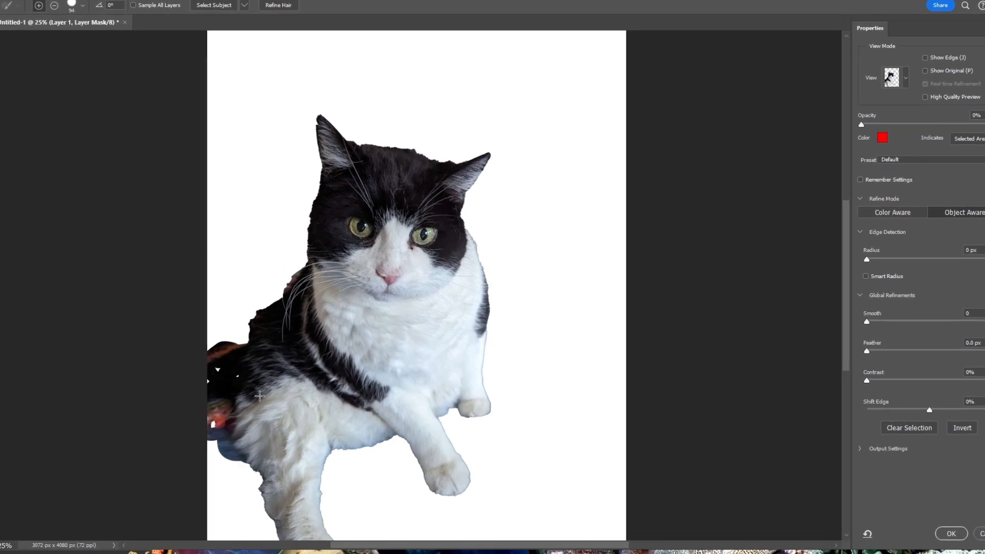
pyautogui.click(74, 1)
pyautogui.moveTo(40, 34); pyautogui.dragTo(61, 33)
pyautogui.moveTo(251, 334)
pyautogui.mouseDown()
pyautogui.moveTo(225, 438)
pyautogui.moveTo(239, 493)
pyautogui.mouseUp()
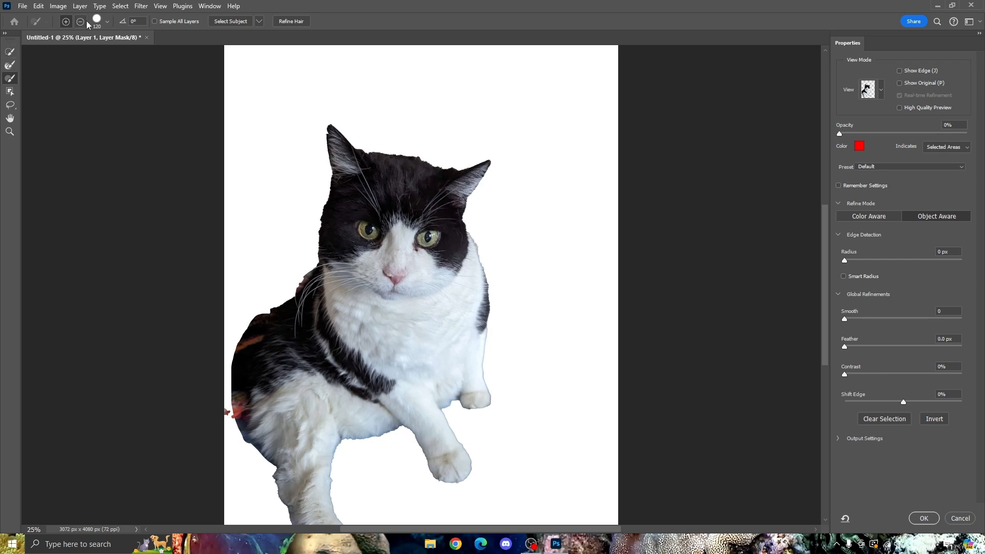
pyautogui.moveTo(250, 407); pyautogui.dragTo(255, 443)
pyautogui.hotkey('ctrl', '-')
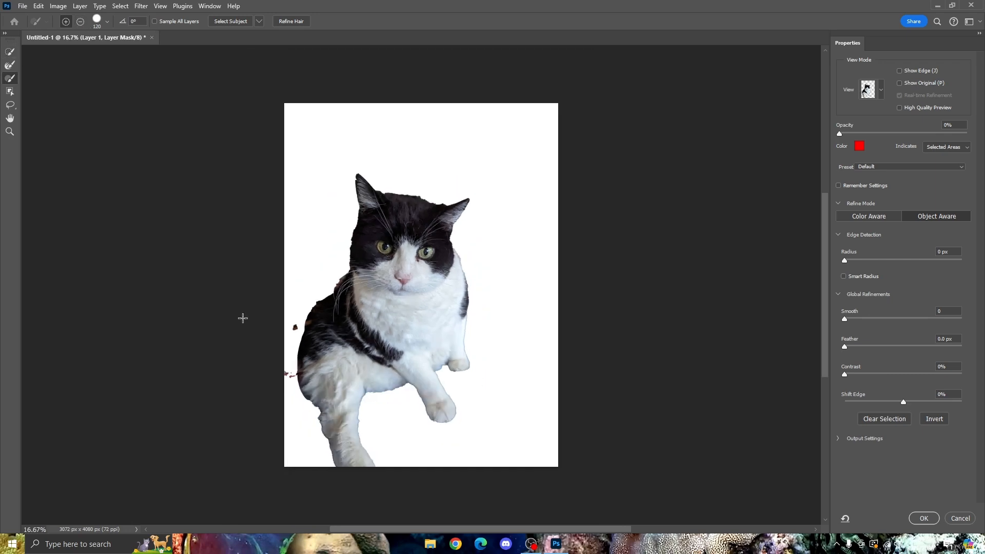
# - Subtract the stray reddish background patches beside the cat's lower back and hip from the mask
pyautogui.hotkey('ctrl', '+')
pyautogui.hotkey('ctrl', '+')
pyautogui.hotkey('ctrl', '+')
pyautogui.moveTo(454, 528); pyautogui.dragTo(392, 528)
pyautogui.scroll(-1, 307, 359)
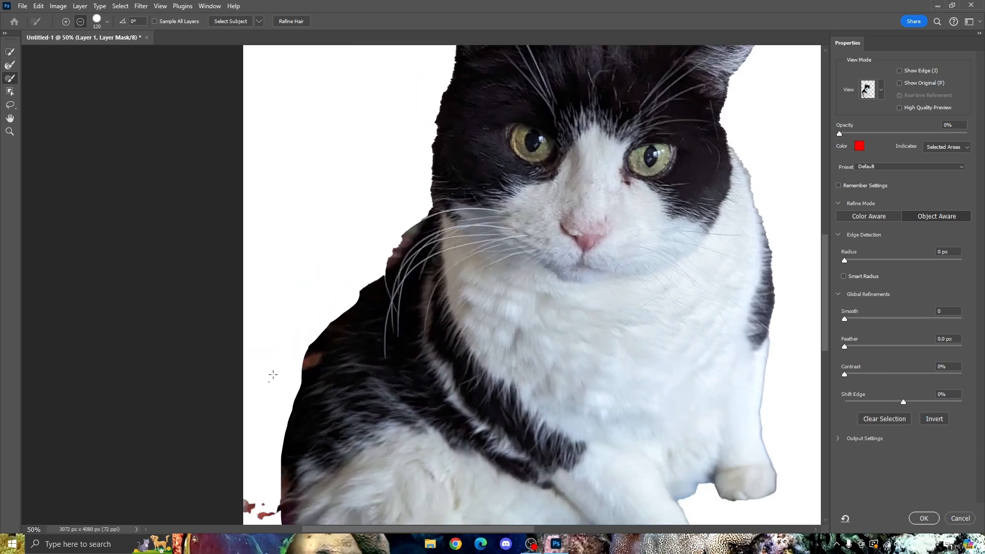
pyautogui.scroll(-2, 289, 341)
pyautogui.scroll(-2, 281, 487)
pyautogui.moveTo(302, 457)
pyautogui.mouseDown()
pyautogui.moveTo(281, 429)
pyautogui.moveTo(279, 321)
pyautogui.moveTo(322, 195)
pyautogui.mouseUp()
# - Clean up the mask edge along the cat's upper back, neck and head
pyautogui.scroll(1, 291, 190)
pyautogui.moveTo(418, 137); pyautogui.dragTo(378, 182)
pyautogui.scroll(6, 378, 182)
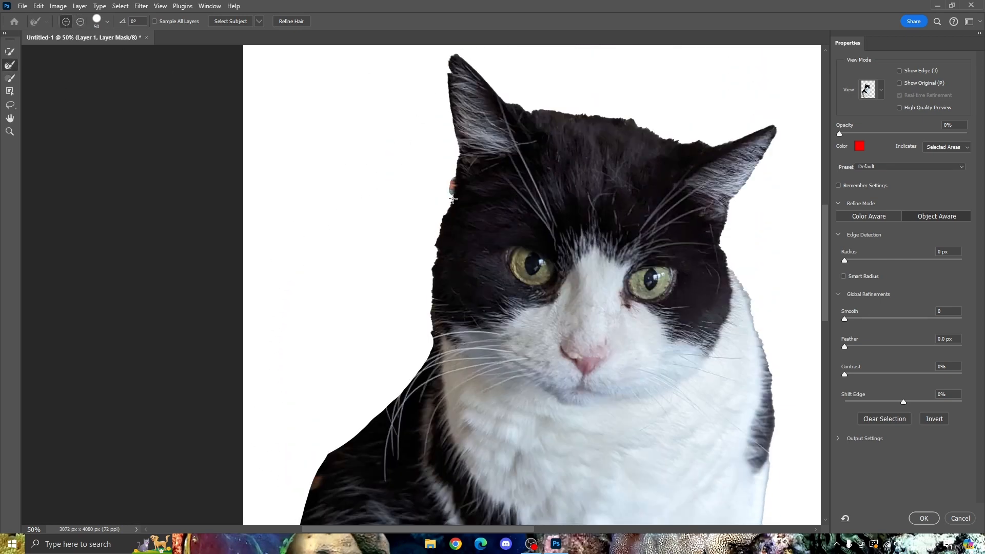
pyautogui.scroll(-3, 461, 159)
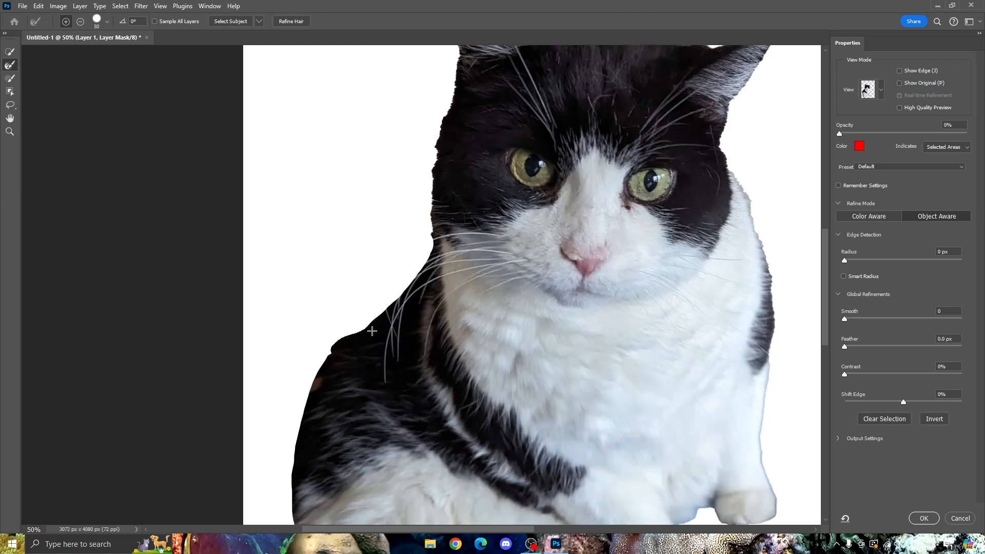
pyautogui.hscroll(5, 538, 464)
pyautogui.scroll(-4, 538, 464)
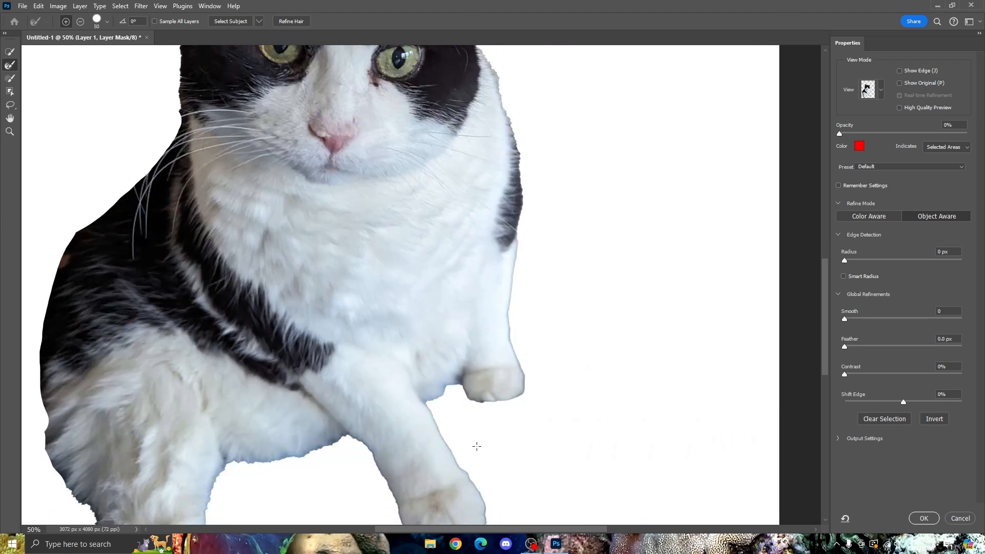
# - Refine the mask with a 63 px radius, Smooth 48, Feather 17.5 px and Contrast 52%, adjust Shift Edge, and apply the refinement
pyautogui.hotkey('ctrl', '-')
pyautogui.hotkey('ctrl', '-')
pyautogui.hotkey('ctrl', '-')
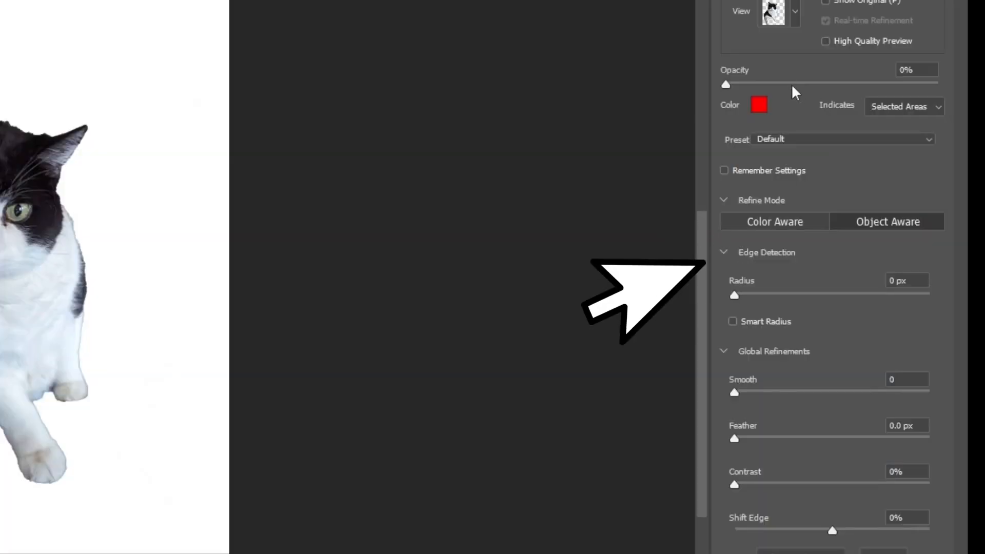
pyautogui.moveTo(860, 82); pyautogui.dragTo(726, 85)
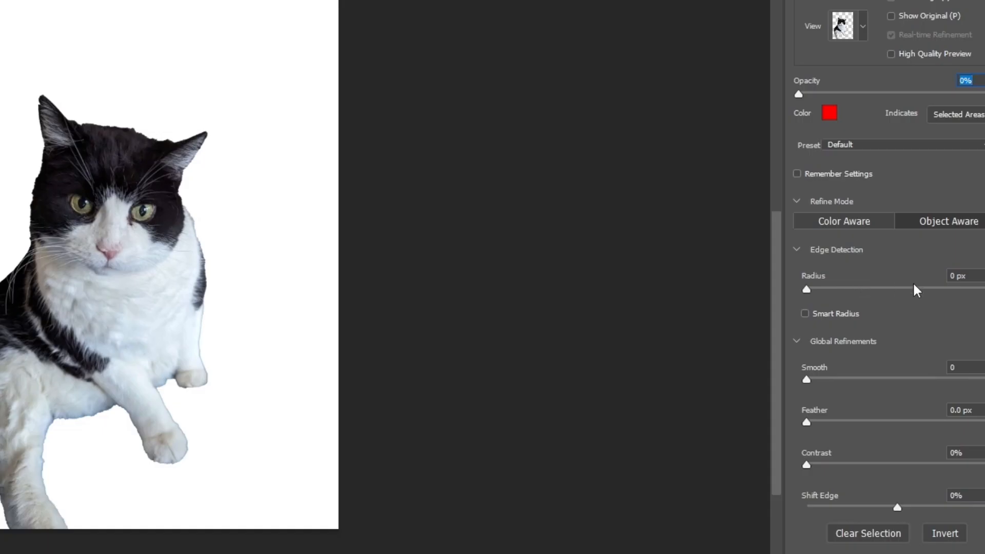
pyautogui.click(927, 261)
pyautogui.moveTo(933, 293)
pyautogui.mouseDown()
pyautogui.moveTo(912, 292)
pyautogui.moveTo(980, 293)
pyautogui.moveTo(941, 300)
pyautogui.mouseUp()
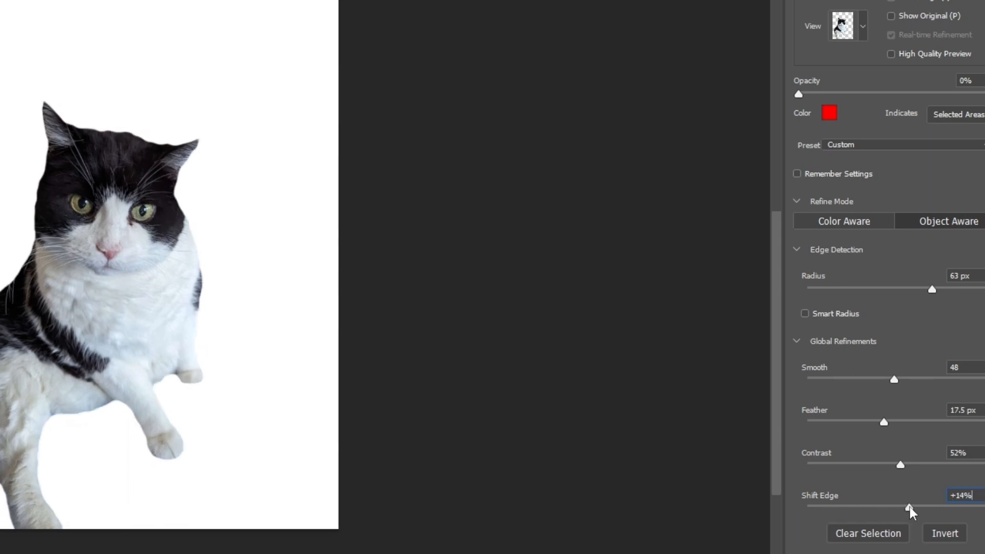
pyautogui.press('Return')
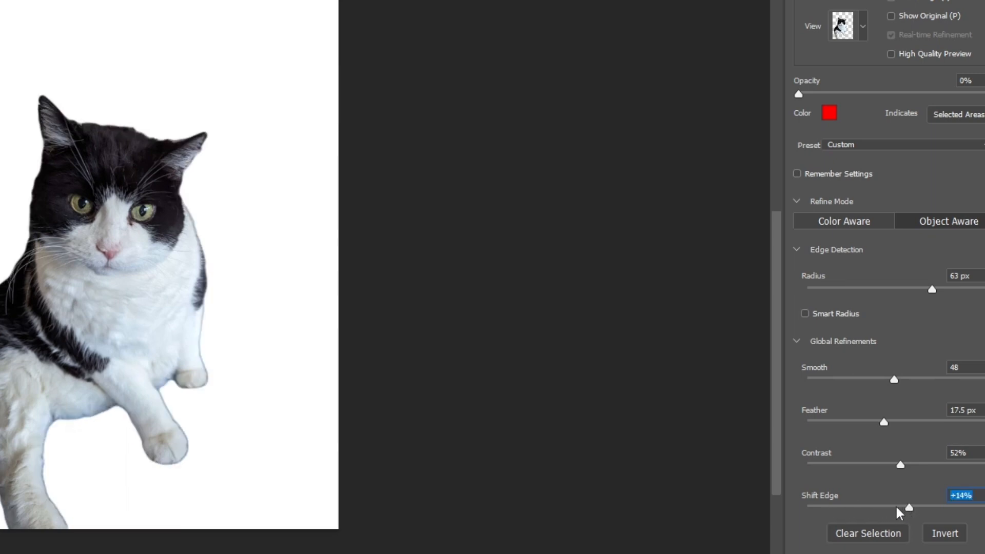
pyautogui.moveTo(902, 505); pyautogui.dragTo(895, 509)
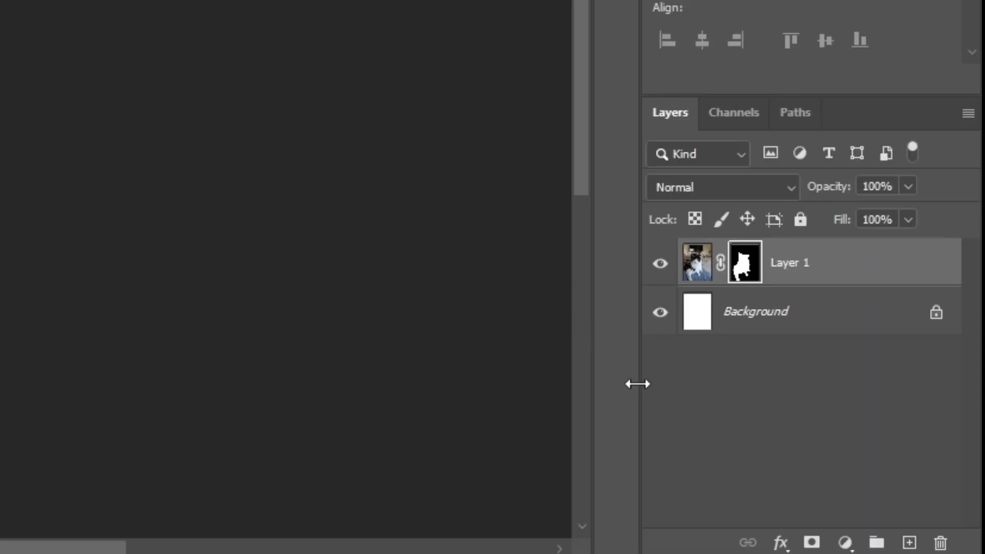
# - Add a drop shadow to the cat layer with 23% opacity, 22 px distance, 11% spread and 43 px size
pyautogui.click(782, 548)
pyautogui.click(821, 320)
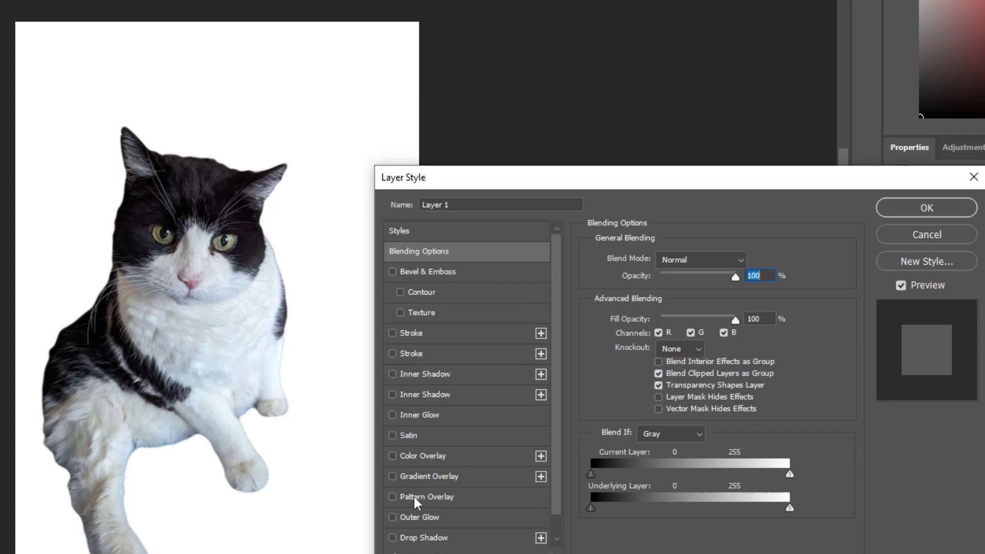
pyautogui.click(422, 533)
pyautogui.moveTo(663, 281)
pyautogui.mouseDown()
pyautogui.moveTo(676, 275)
pyautogui.moveTo(664, 276)
pyautogui.mouseUp()
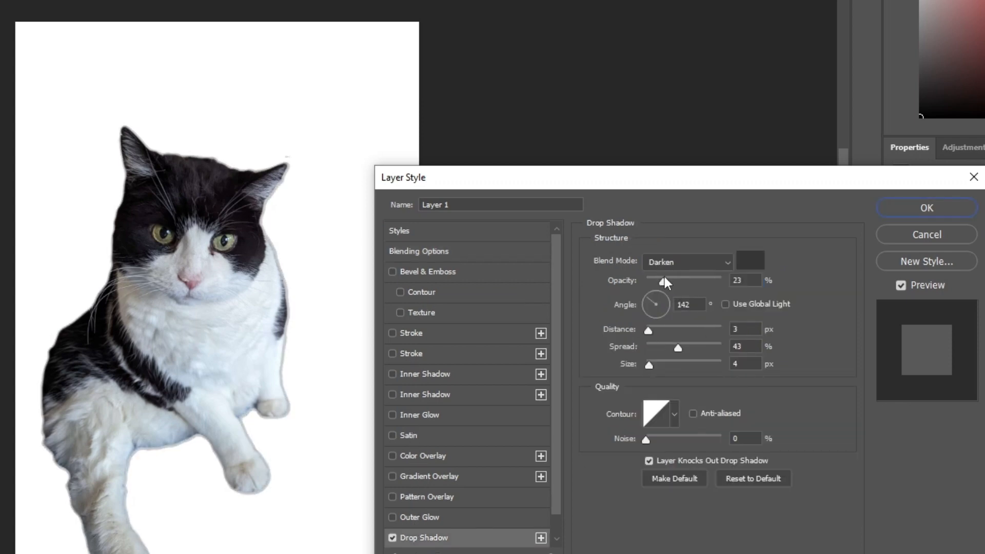
pyautogui.moveTo(663, 330); pyautogui.dragTo(702, 348)
pyautogui.moveTo(649, 365); pyautogui.dragTo(663, 365)
pyautogui.click(655, 347)
pyautogui.click(663, 329)
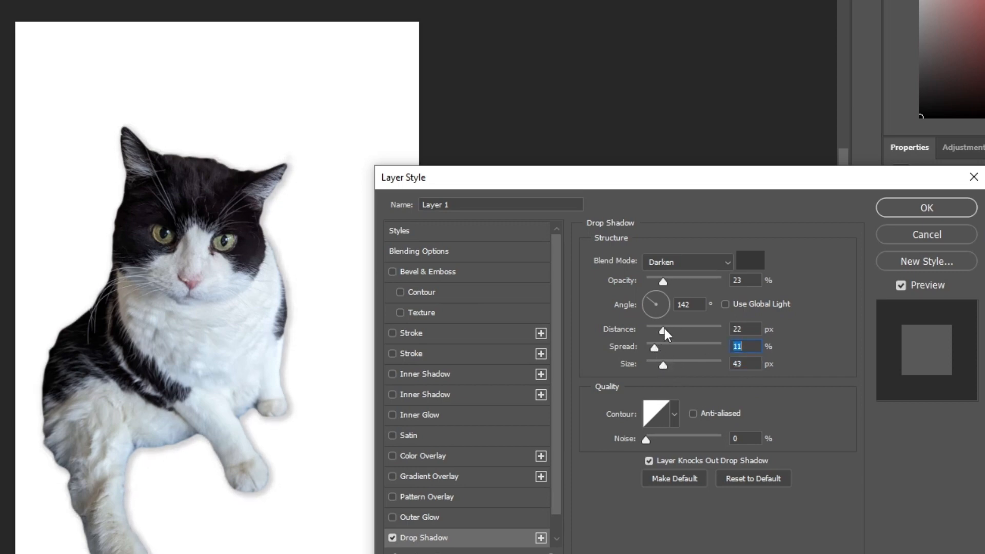
# - Soften the drop shadow to 27% opacity, 9 px distance, 16% spread and 144 px size
pyautogui.click(664, 283)
pyautogui.moveTo(663, 365); pyautogui.dragTo(693, 365)
pyautogui.moveTo(654, 348); pyautogui.dragTo(638, 330)
pyautogui.click(657, 347)
pyautogui.click(665, 282)
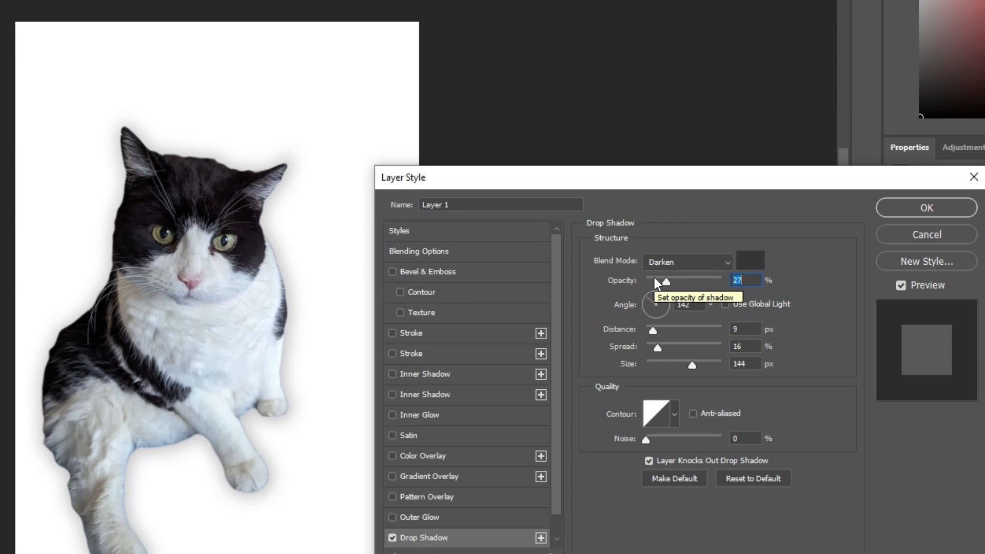
# - Enable both inner shadows, set the black one to 31% opacity and 30 px distance, and apply the layer style
pyautogui.click(435, 379)
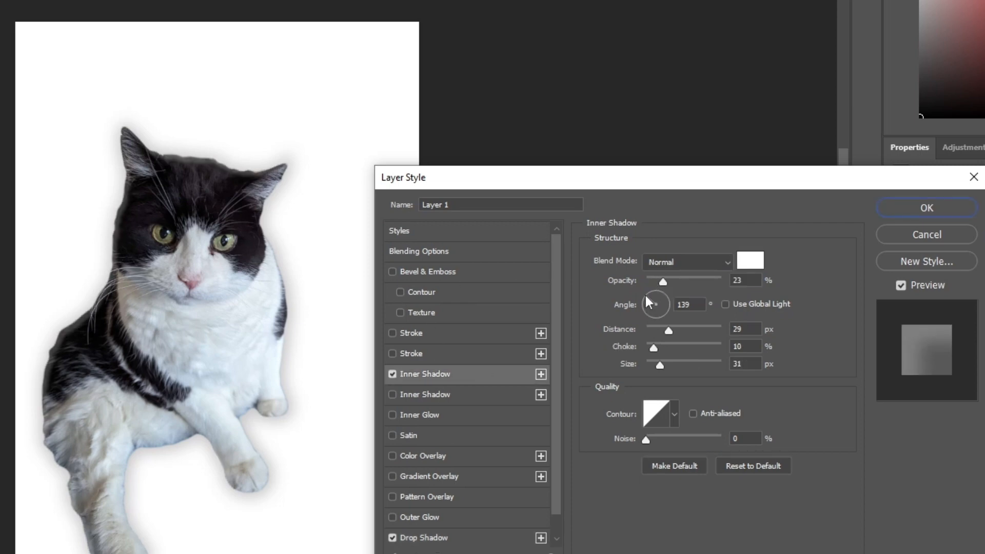
pyautogui.click(441, 394)
pyautogui.moveTo(678, 282); pyautogui.dragTo(669, 282)
pyautogui.moveTo(665, 331)
pyautogui.mouseDown()
pyautogui.moveTo(681, 329)
pyautogui.moveTo(645, 347)
pyautogui.moveTo(687, 367)
pyautogui.moveTo(670, 329)
pyautogui.mouseUp()
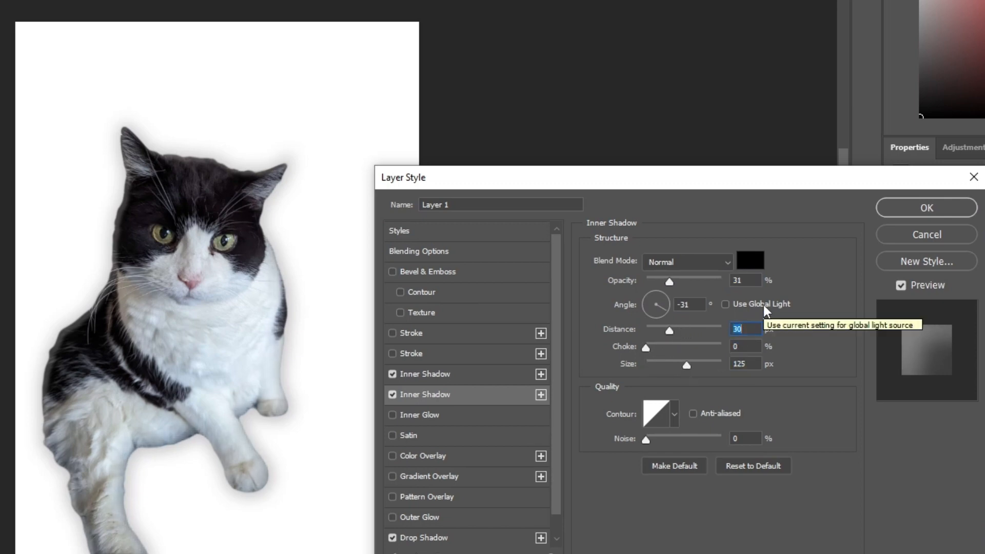
pyautogui.click(904, 210)
# - Apply the layer mask permanently to the cat layer and reposition the cutout slightly on the canvas
pyautogui.rightClick(883, 406)
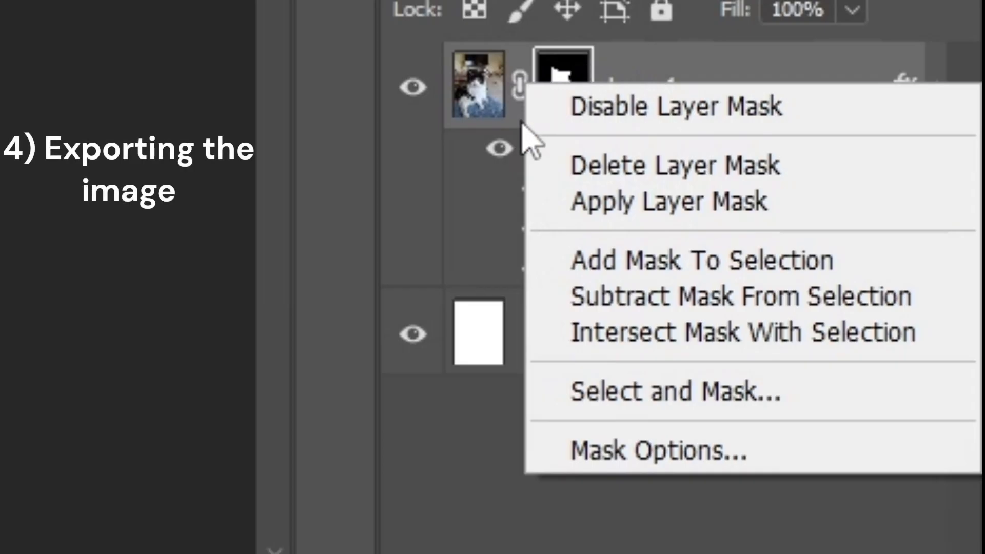
pyautogui.click(905, 435)
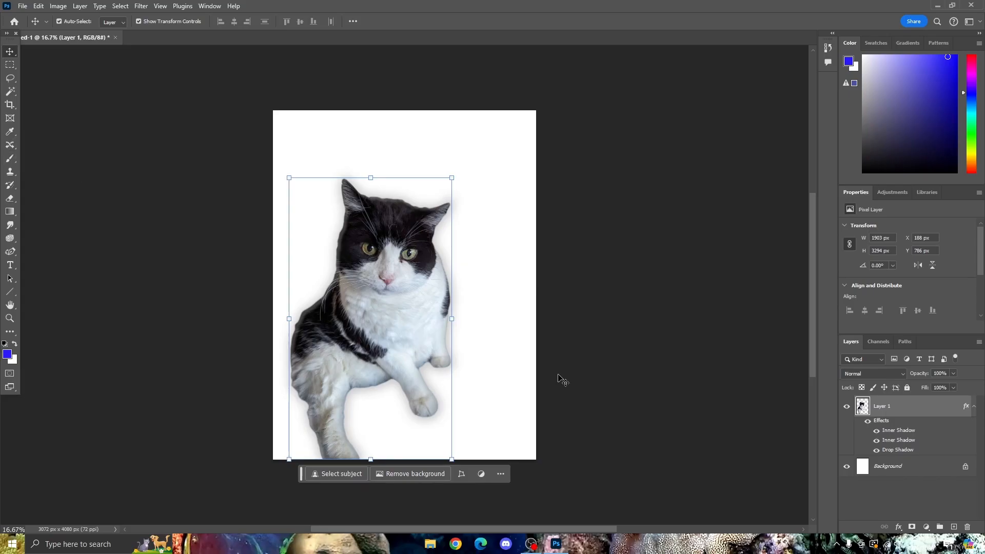
pyautogui.moveTo(432, 303)
pyautogui.mouseDown()
pyautogui.moveTo(512, 244)
pyautogui.moveTo(487, 227)
pyautogui.moveTo(460, 323)
pyautogui.moveTo(451, 284)
pyautogui.moveTo(433, 306)
pyautogui.mouseUp()
pyautogui.click(530, 263)
pyautogui.moveTo(486, 257); pyautogui.dragTo(588, 255)
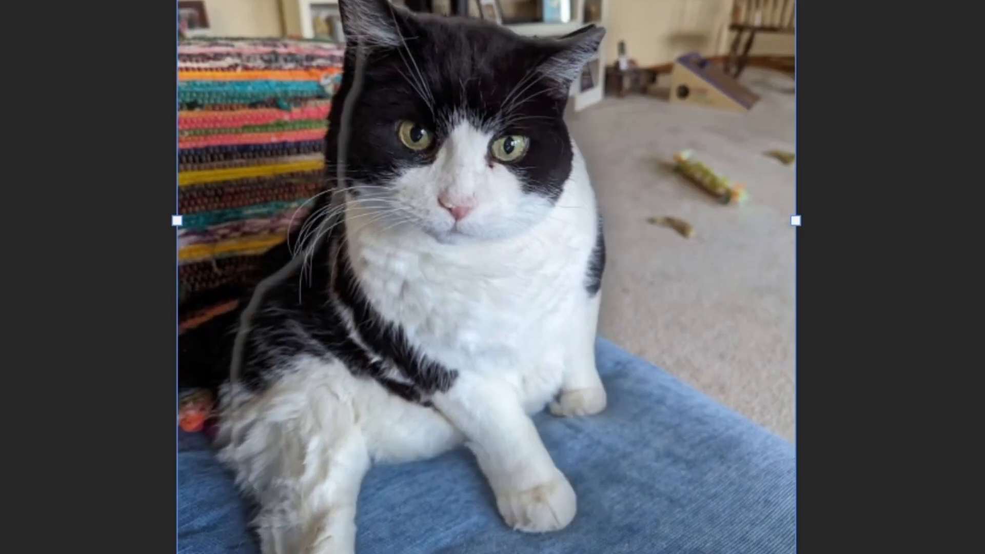
pyautogui.moveTo(655, 235); pyautogui.dragTo(643, 225)
pyautogui.moveTo(466, 243); pyautogui.dragTo(487, 234)
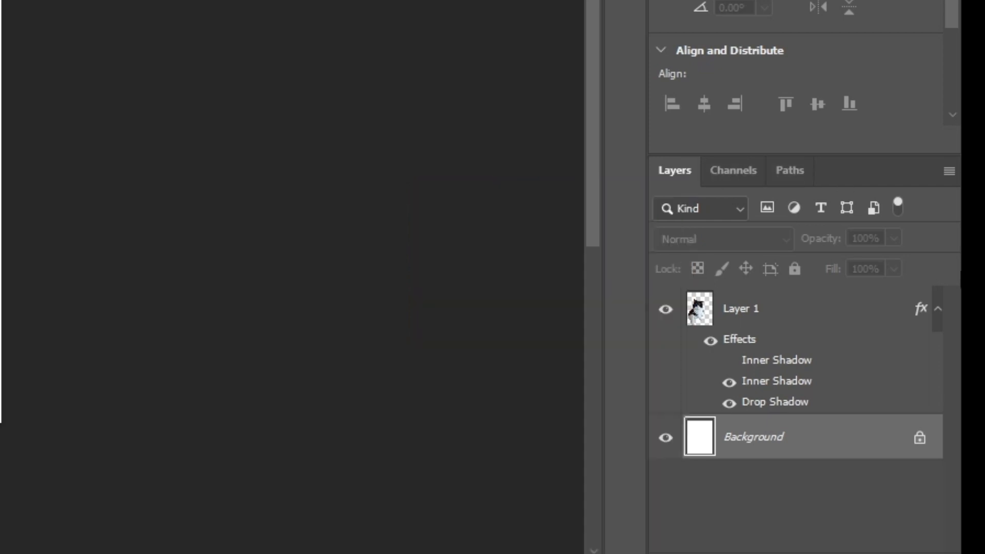
# - Hide the white Background layer to leave the cat on transparency
pyautogui.click(665, 438)
pyautogui.moveTo(76, 510); pyautogui.dragTo(92, 506)
pyautogui.moveTo(92, 505); pyautogui.dragTo(225, 459)
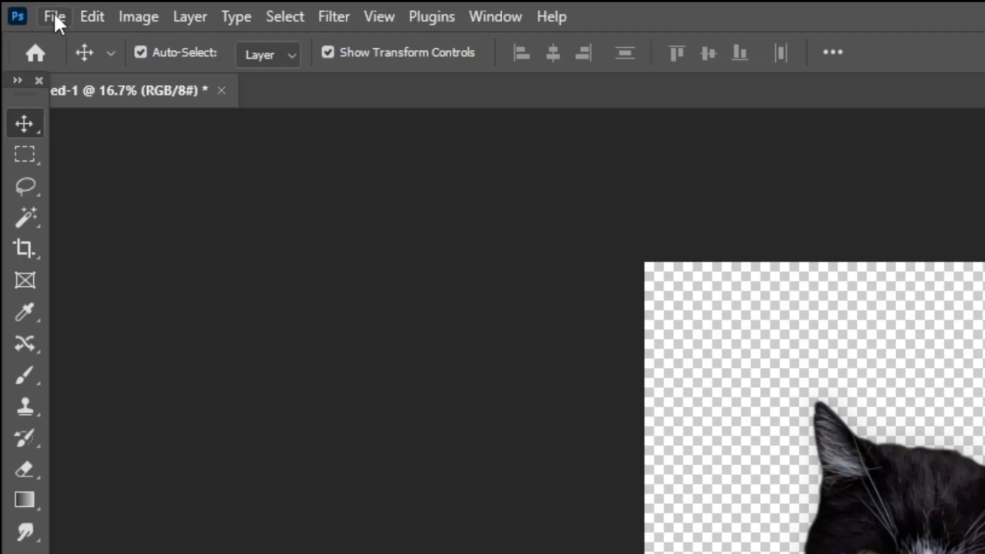
# - Export the transparent cat image as a PNG at 3072 x 4080 px, named KITTY CAT CAT
pyautogui.click(22, 5)
pyautogui.moveTo(69, 184)
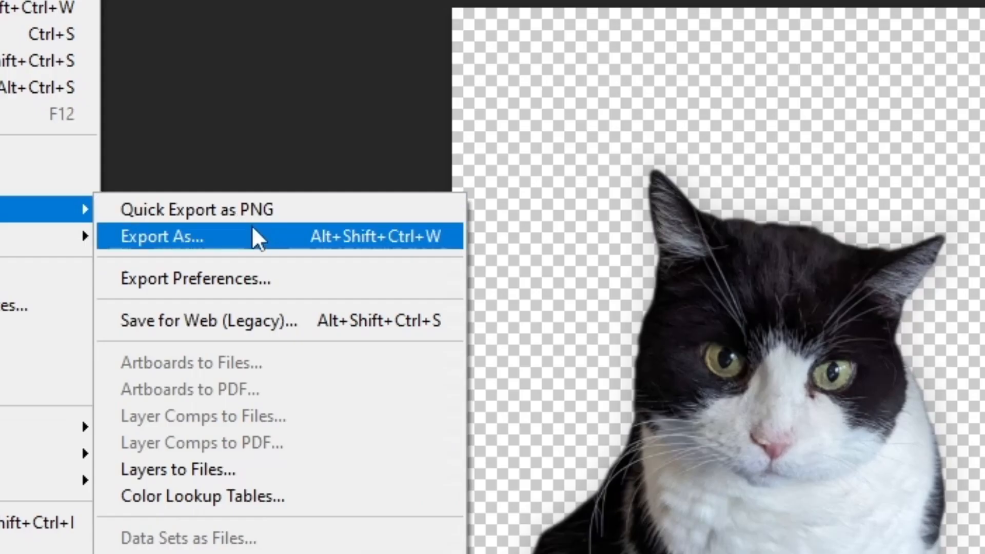
pyautogui.click(466, 458)
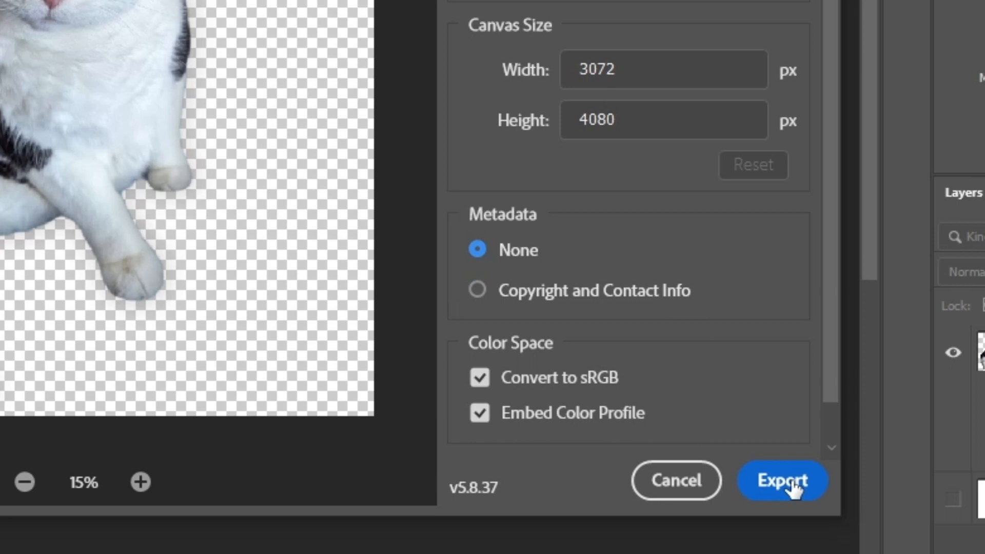
pyautogui.click(792, 487)
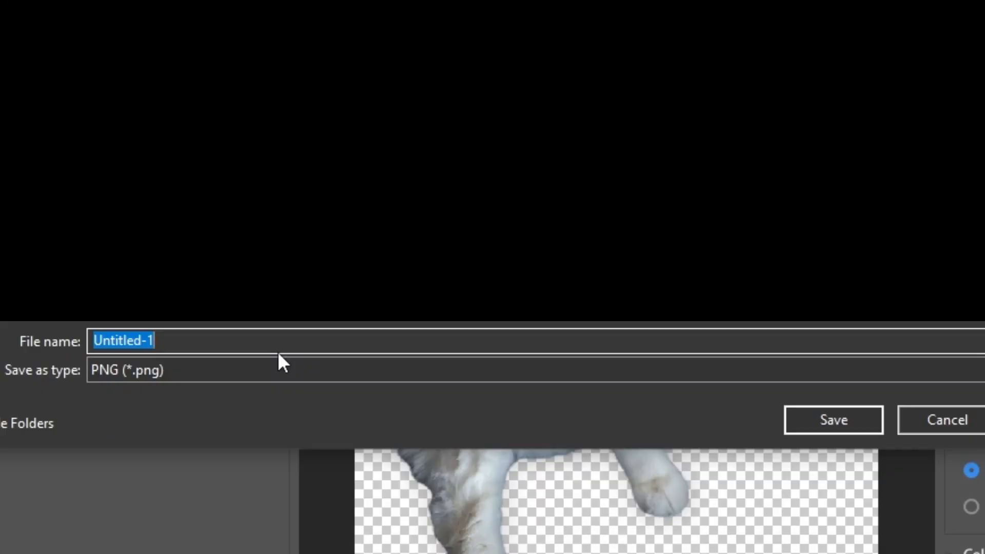
pyautogui.write('KITTY CAT CAT')
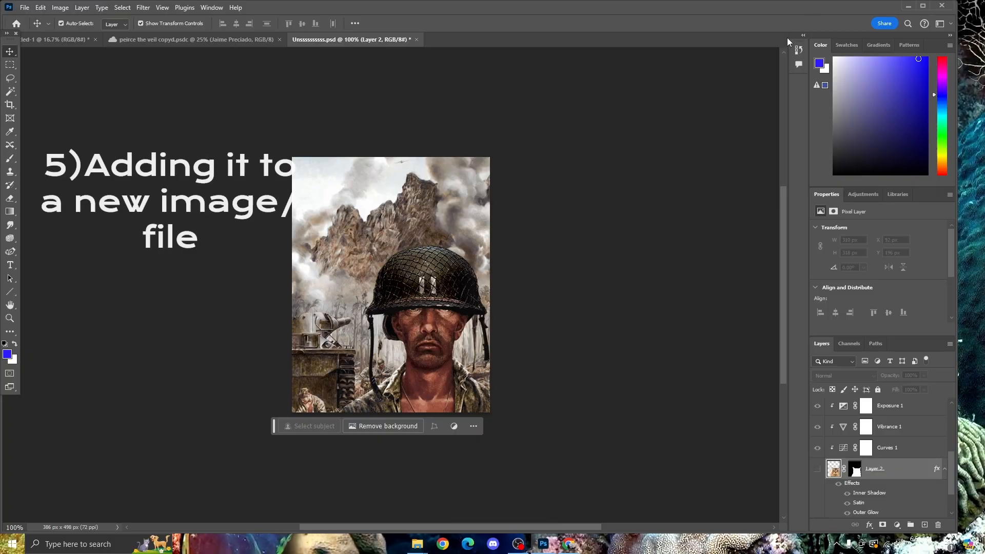
# - Place the KITTY CAT CAT PNG from the desktop into the soldier cat document, scaled and positioned beneath the helmet
pyautogui.moveTo(834, 4); pyautogui.dragTo(871, 255)
pyautogui.moveTo(914, 122); pyautogui.dragTo(506, 451)
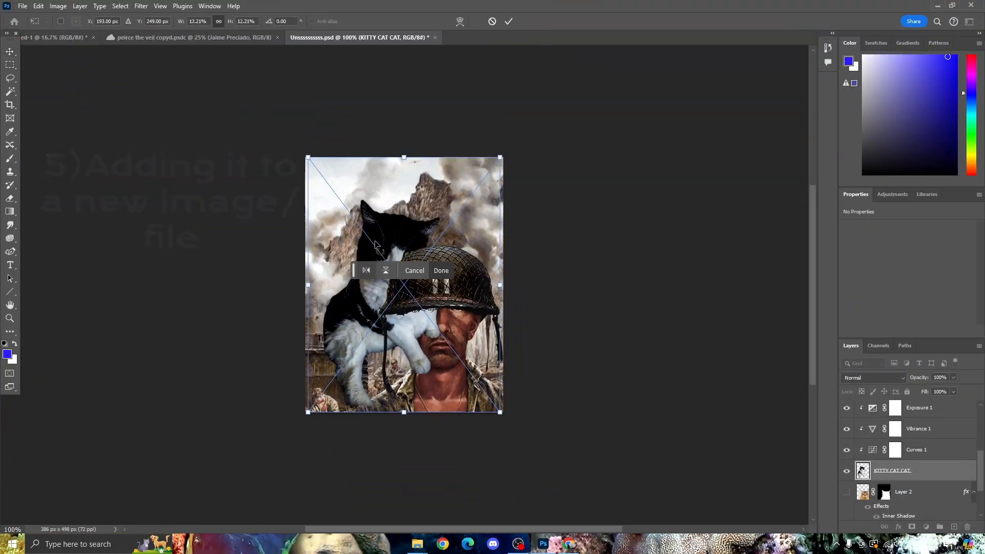
pyautogui.moveTo(385, 246); pyautogui.dragTo(440, 310)
pyautogui.moveTo(547, 333); pyautogui.dragTo(523, 314)
pyautogui.moveTo(768, 164); pyautogui.dragTo(928, 16)
pyautogui.moveTo(745, 179); pyautogui.dragTo(681, 308)
pyautogui.press('Return')
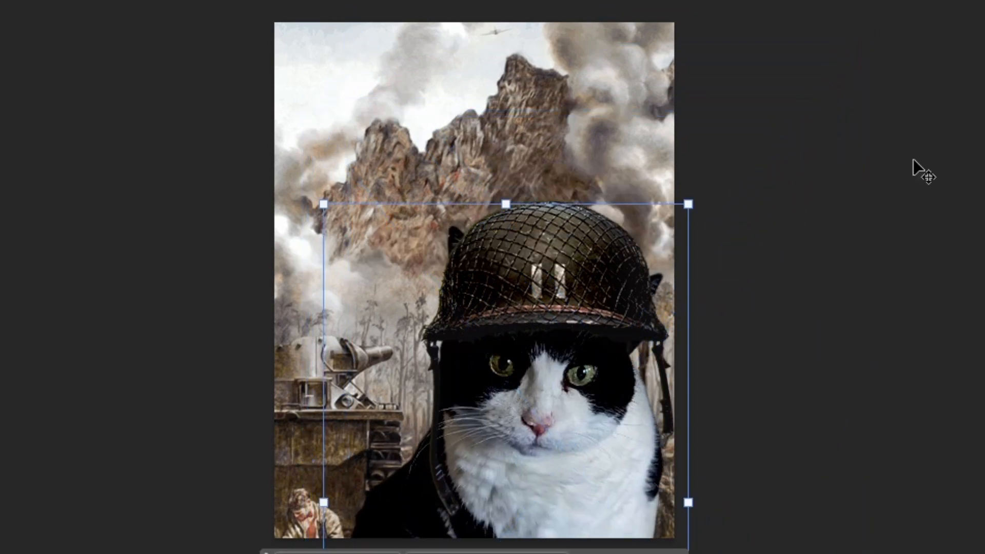
# - Fine-tune the placed cat under the helmet to 352 x 577 px at X 48 px, Y 167 px
pyautogui.hotkey('ctrl', '-')
pyautogui.hotkey('ctrl', '+')
pyautogui.hotkey('ctrl', '+')
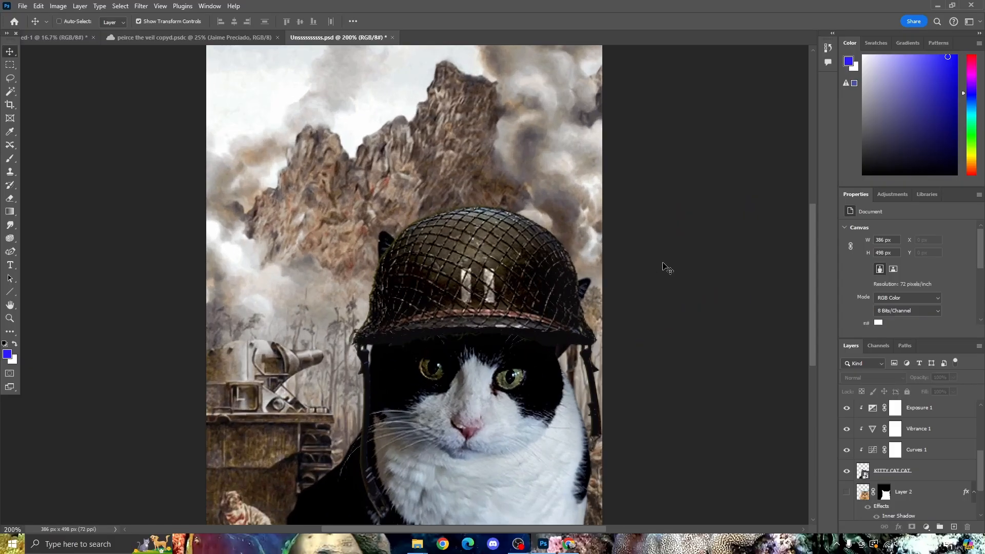
pyautogui.scroll(-2, 636, 277)
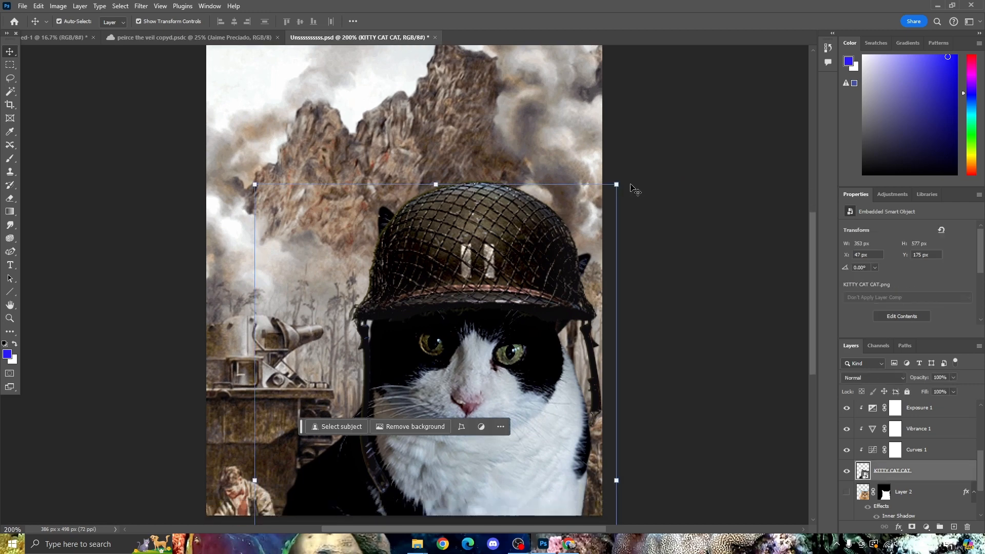
pyautogui.moveTo(624, 184); pyautogui.dragTo(614, 181)
pyautogui.scroll(-3, 467, 359)
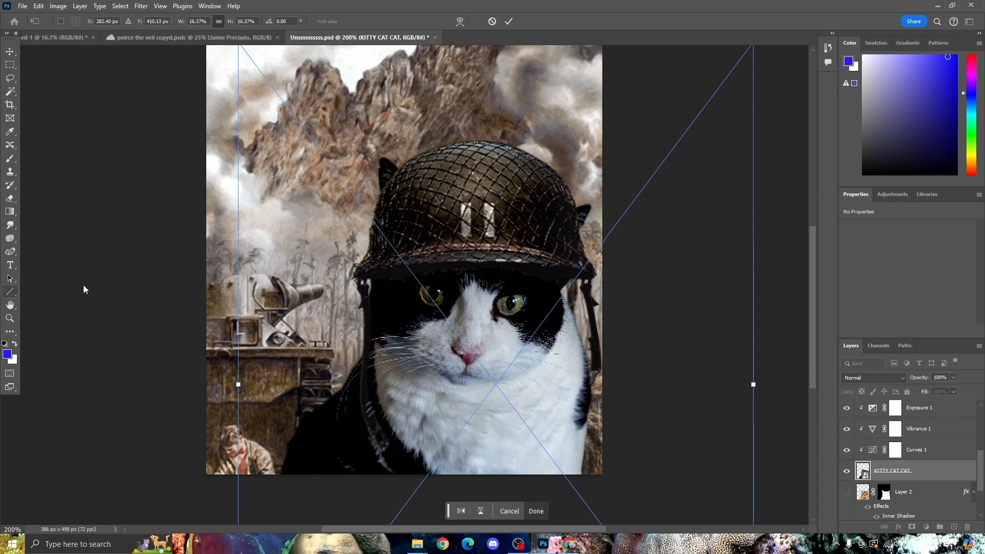
pyautogui.press('Return')
pyautogui.press('v')
pyautogui.scroll(5, 130, 361)
pyautogui.scroll(-4, 154, 368)
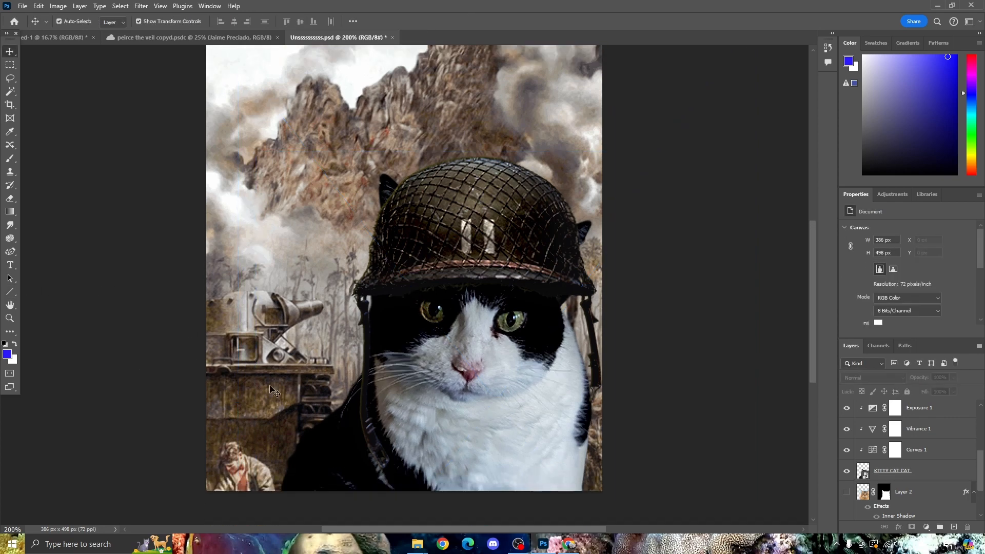
# - Add an Inner Glow to the KITTY CAT CAT layer with 10% opacity, 0% choke and 73 px size
pyautogui.click(519, 390)
pyautogui.click(899, 526)
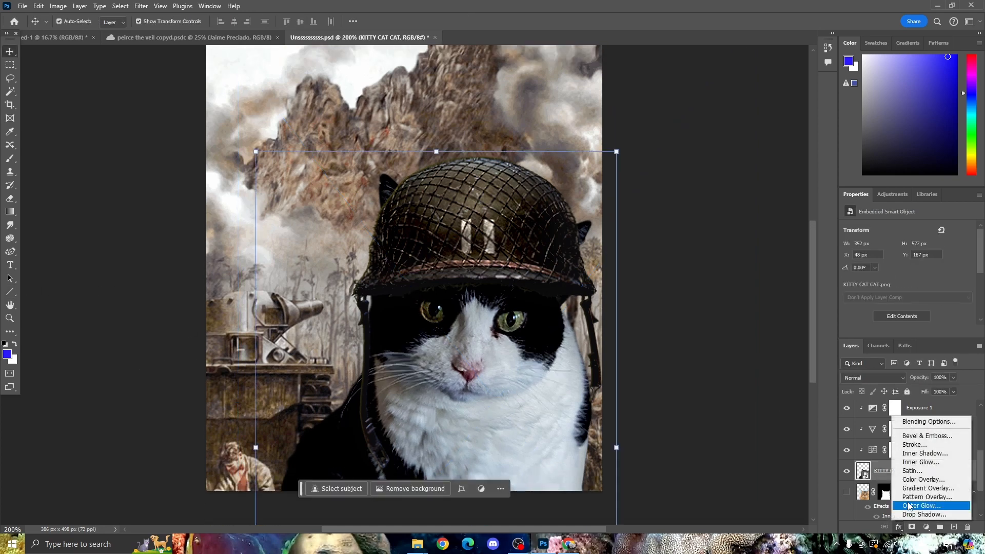
pyautogui.click(918, 422)
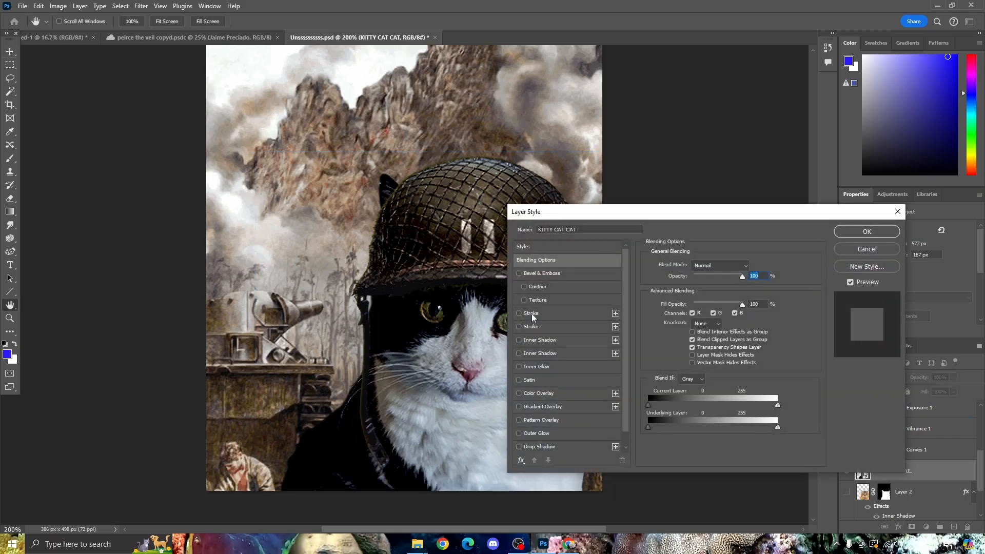
pyautogui.click(532, 314)
pyautogui.click(534, 365)
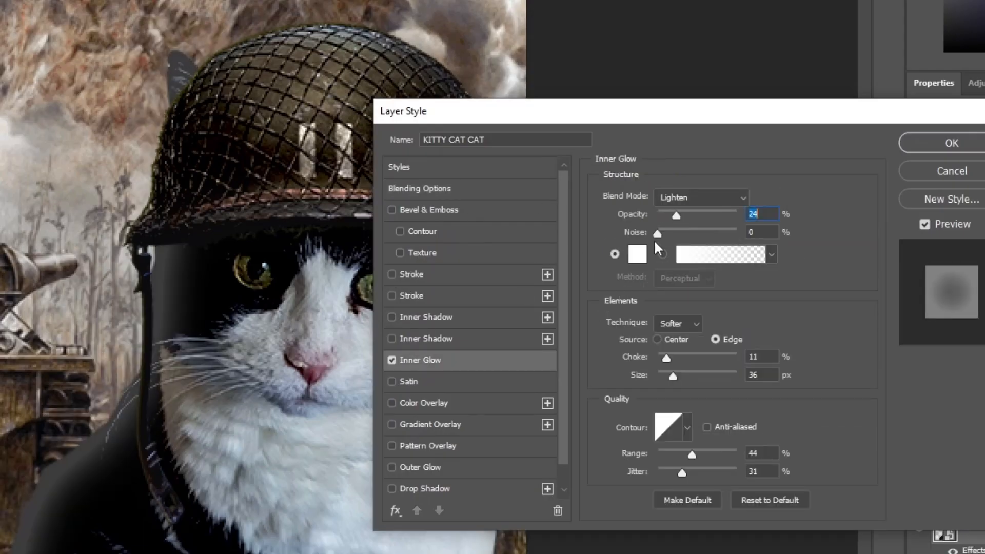
pyautogui.moveTo(667, 358); pyautogui.dragTo(694, 358)
pyautogui.moveTo(673, 377); pyautogui.dragTo(656, 358)
pyautogui.moveTo(676, 215); pyautogui.dragTo(666, 214)
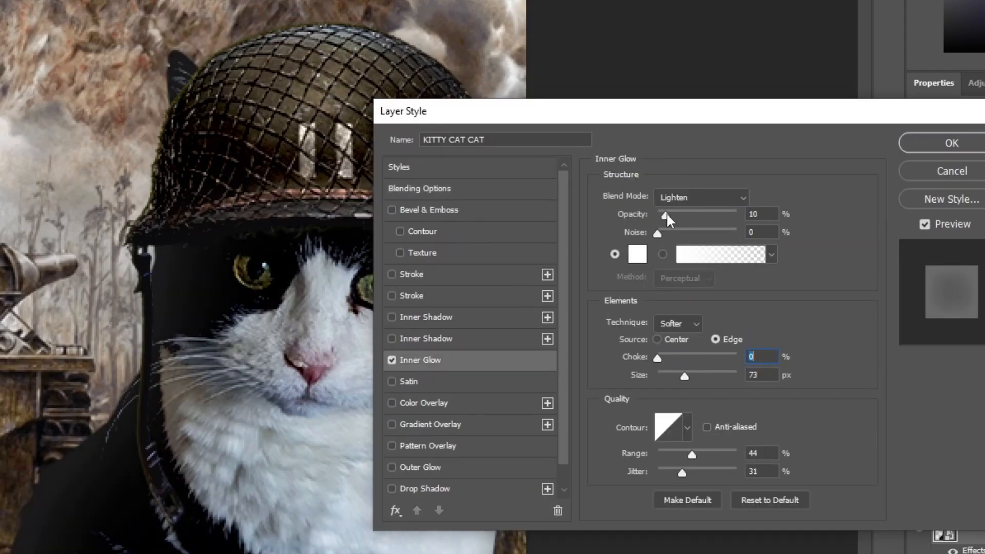
# - Enable the second Inner Shadow and a Satin effect on the cat, changing the satin color and lowering its opacity
pyautogui.click(414, 339)
pyautogui.moveTo(686, 121); pyautogui.dragTo(838, 144)
pyautogui.click(570, 405)
pyautogui.click(913, 223)
pyautogui.click(790, 54)
pyautogui.click(743, 49)
pyautogui.moveTo(742, 48); pyautogui.dragTo(645, 60)
pyautogui.click(789, 227)
pyautogui.moveTo(573, 83); pyautogui.dragTo(712, 70)
pyautogui.click(936, 31)
pyautogui.moveTo(851, 242)
pyautogui.mouseDown()
pyautogui.moveTo(897, 238)
pyautogui.moveTo(839, 242)
pyautogui.mouseUp()
# - Preview a Color Overlay on the cat, turn it off again, and apply the layer style
pyautogui.click(564, 426)
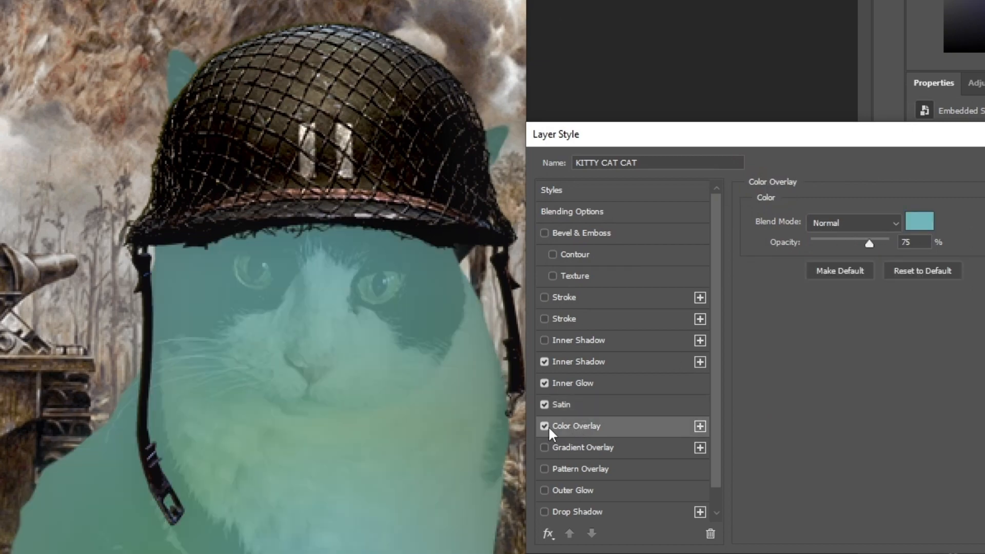
pyautogui.click(544, 426)
pyautogui.moveTo(870, 132); pyautogui.dragTo(823, 162)
pyautogui.press('Return')
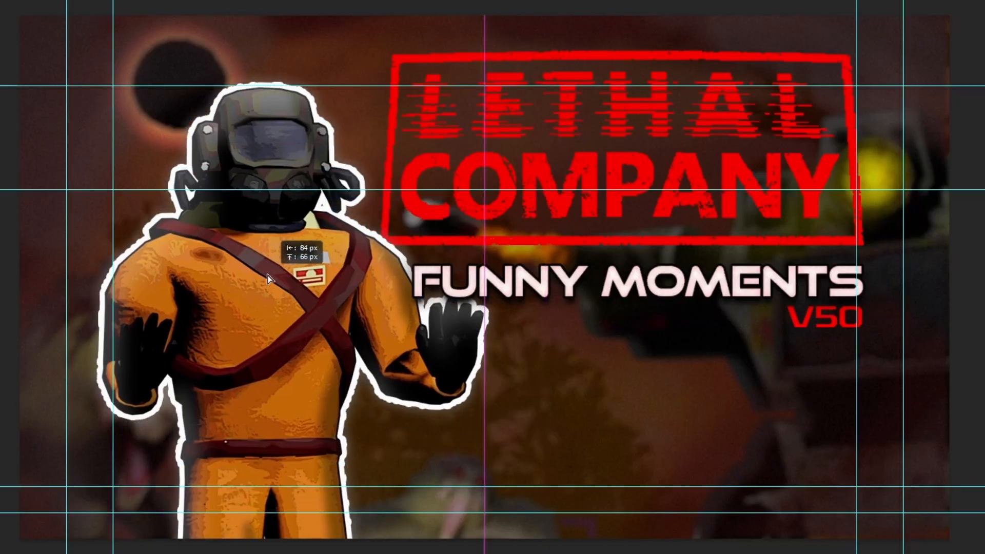
pyautogui.moveTo(268, 276); pyautogui.dragTo(406, 355)
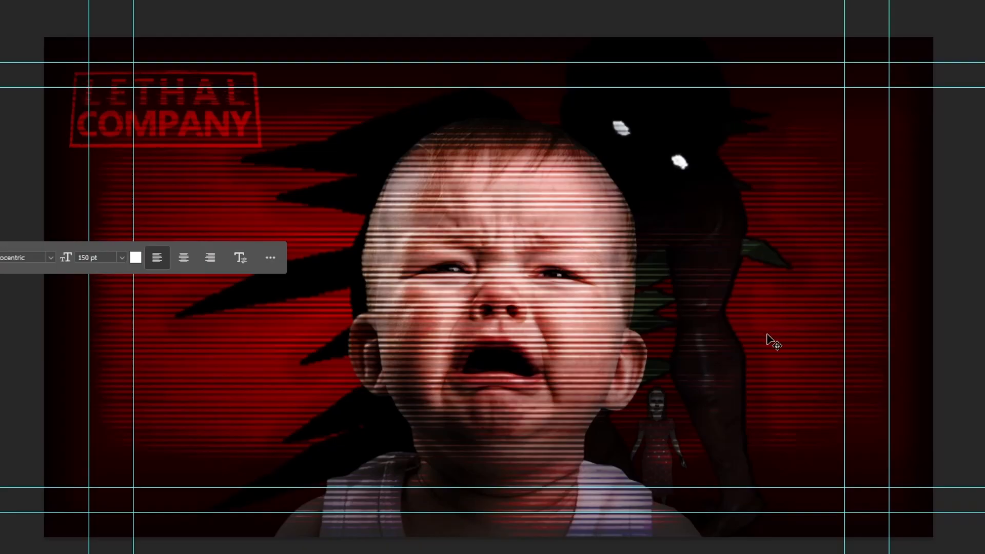